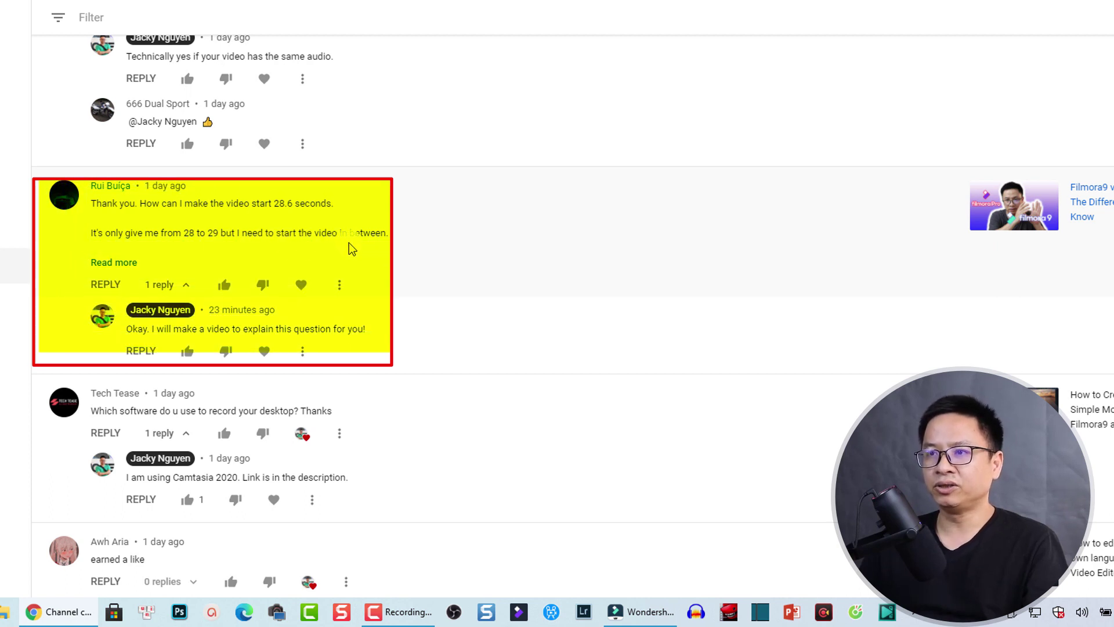
Expand the viewer's comment asking how to start the video at 28.6 seconds
{"action": "left_click", "coordinate": [126, 264]}
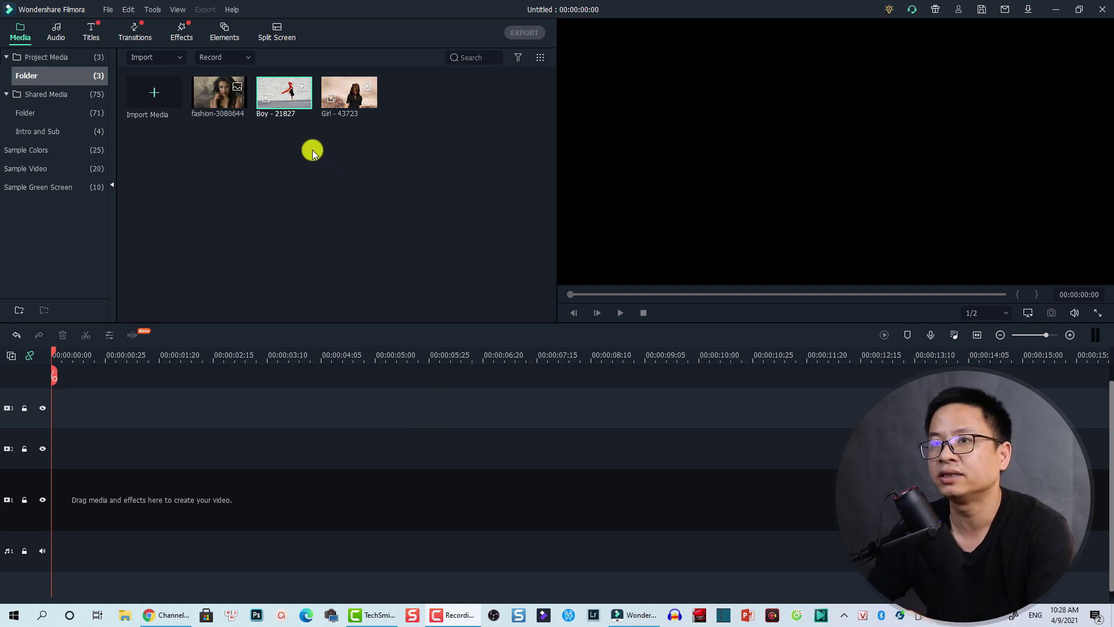
Place the Boy - 21827 clip from the media library onto video track 1
{"action": "left_click", "coordinate": [279, 109]}
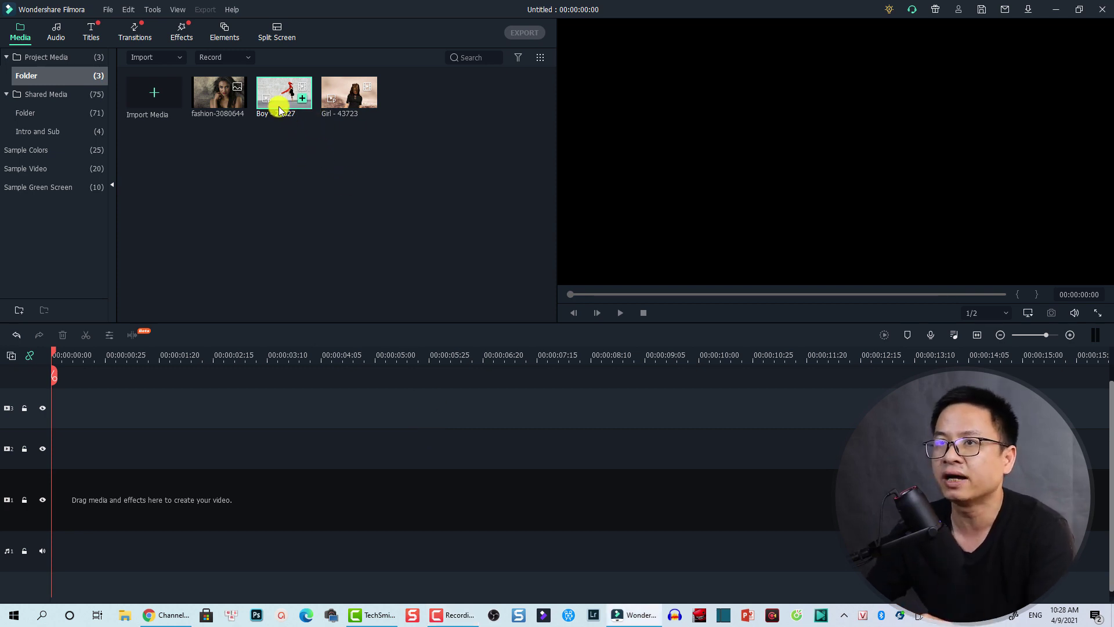
{"action": "left_click_drag", "start_coordinate": [279, 105], "coordinate": [58, 490]}
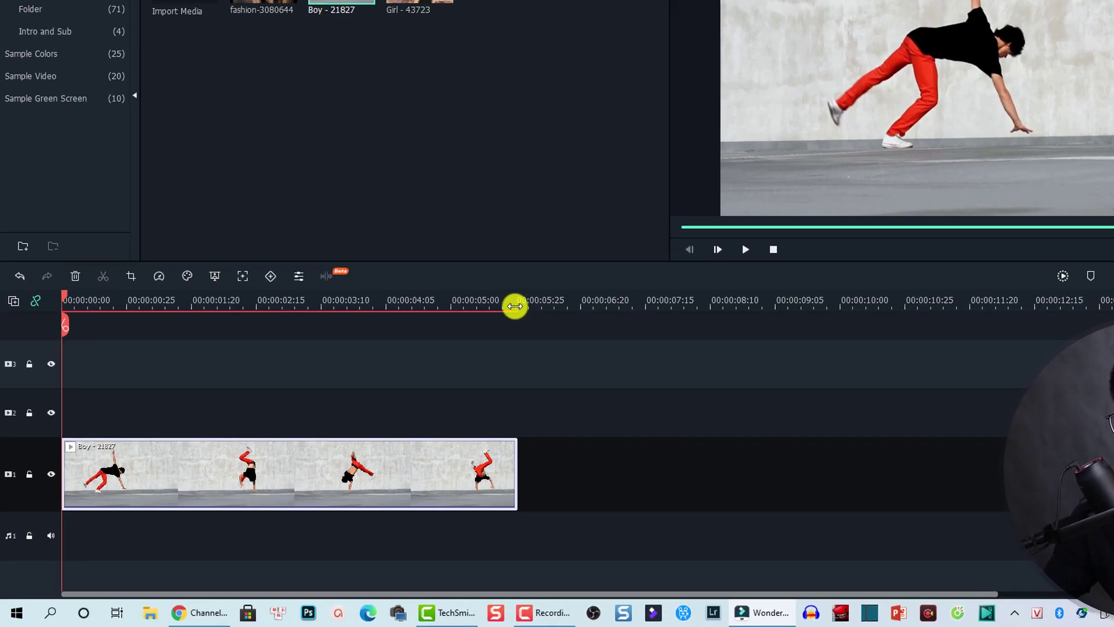
Move the playhead to the Boy clip's end to confirm its 00:00:05:26 duration
{"action": "left_click", "coordinate": [426, 356]}
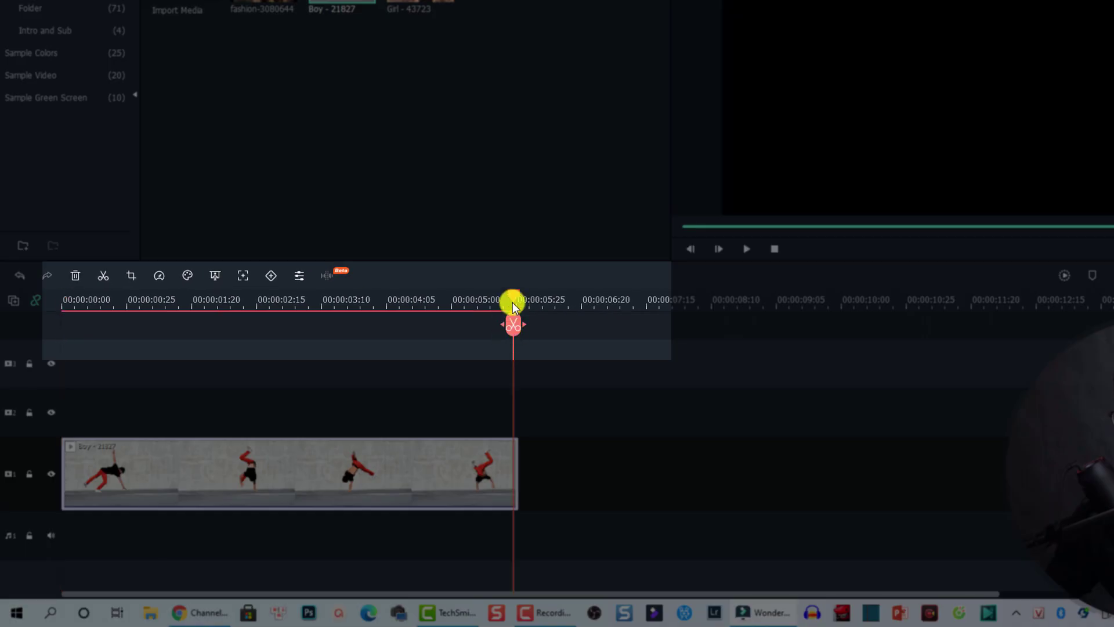
{"action": "left_click", "coordinate": [518, 298]}
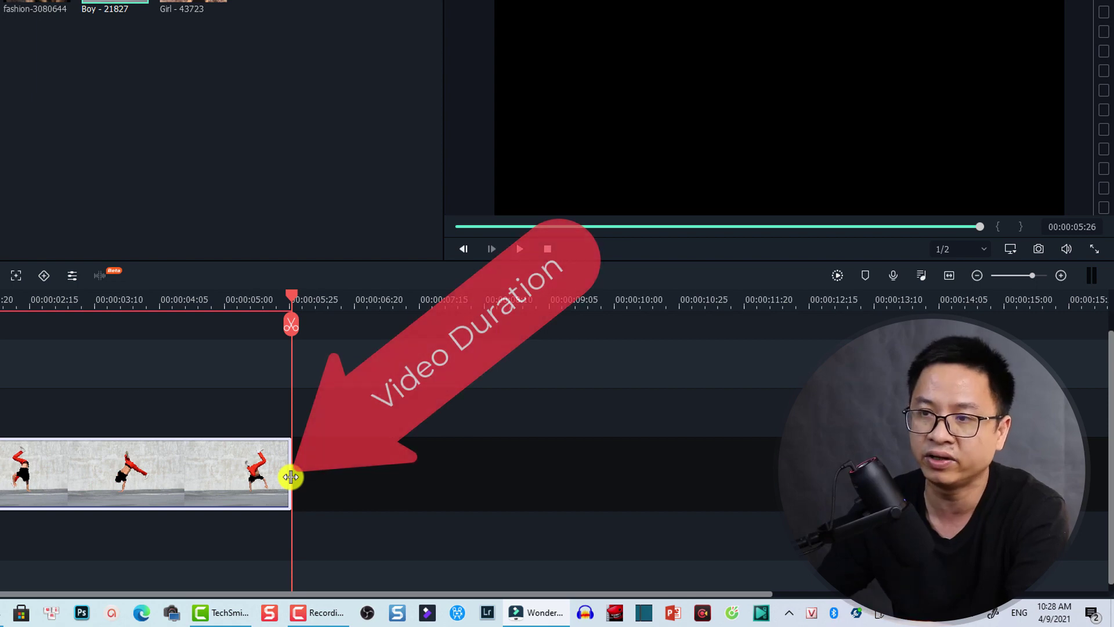
{"action": "mouse_move", "coordinate": [291, 476]}
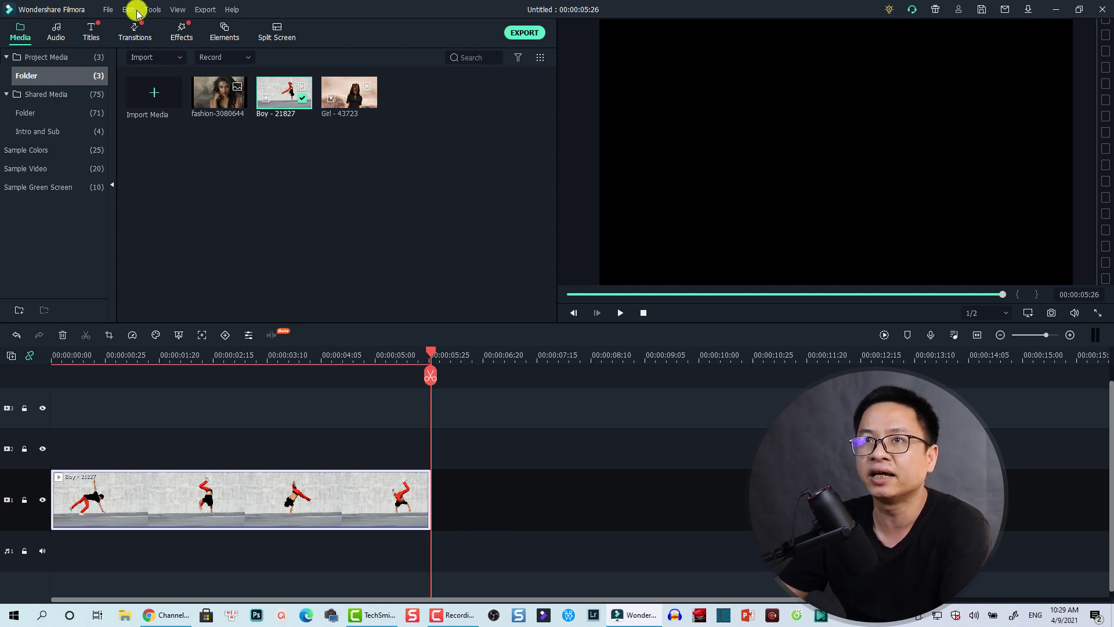
{"action": "left_click", "coordinate": [109, 10]}
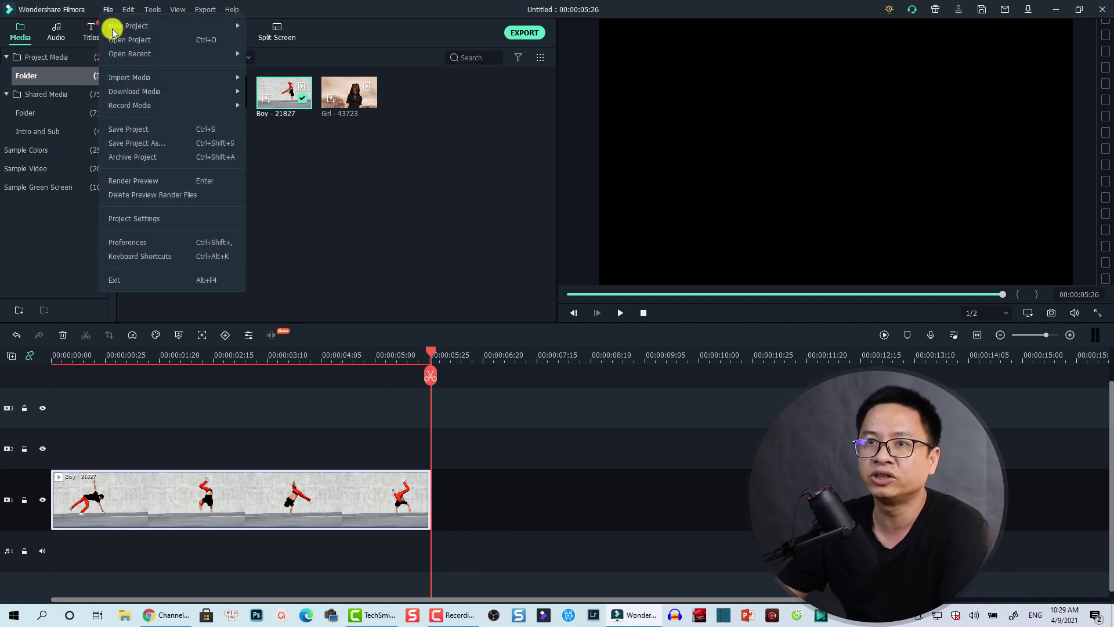
{"action": "left_click", "coordinate": [141, 219]}
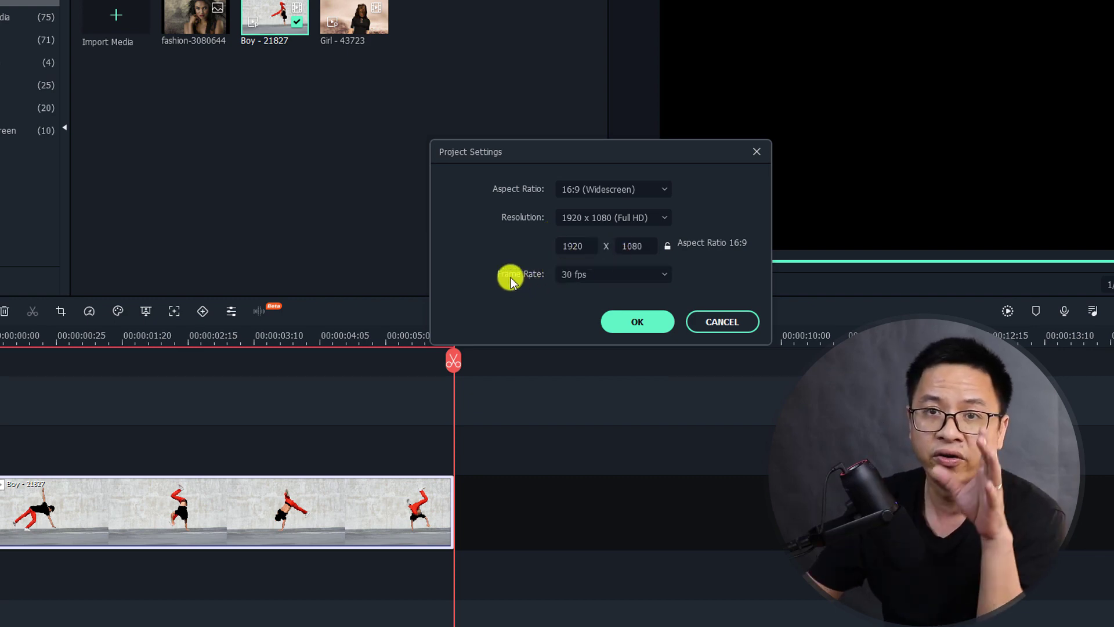
{"action": "left_click", "coordinate": [597, 273]}
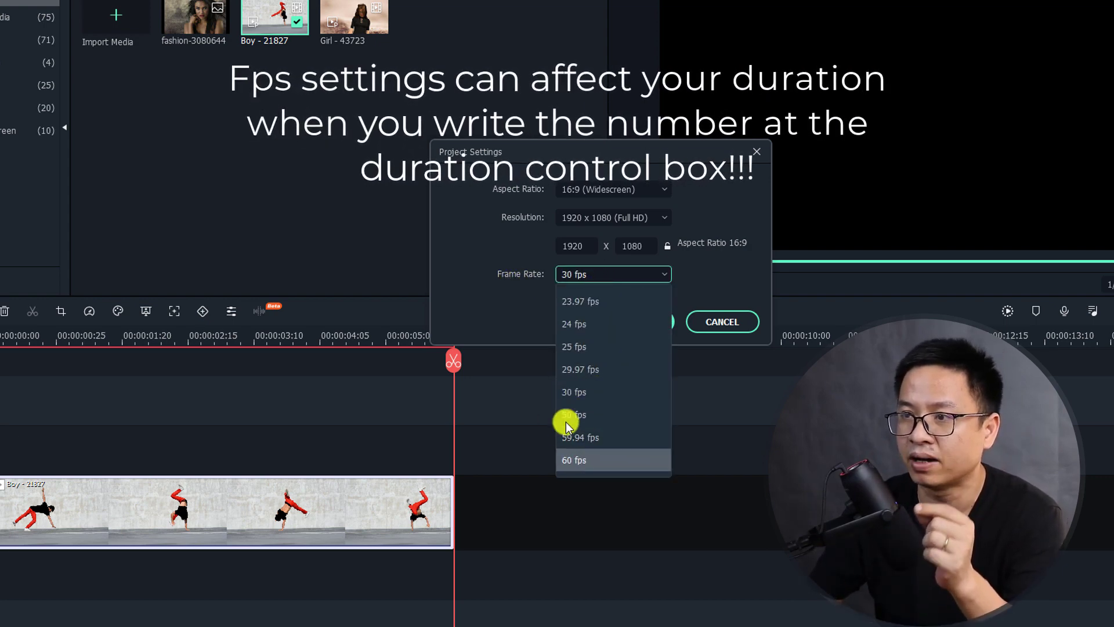
{"action": "left_click", "coordinate": [576, 393]}
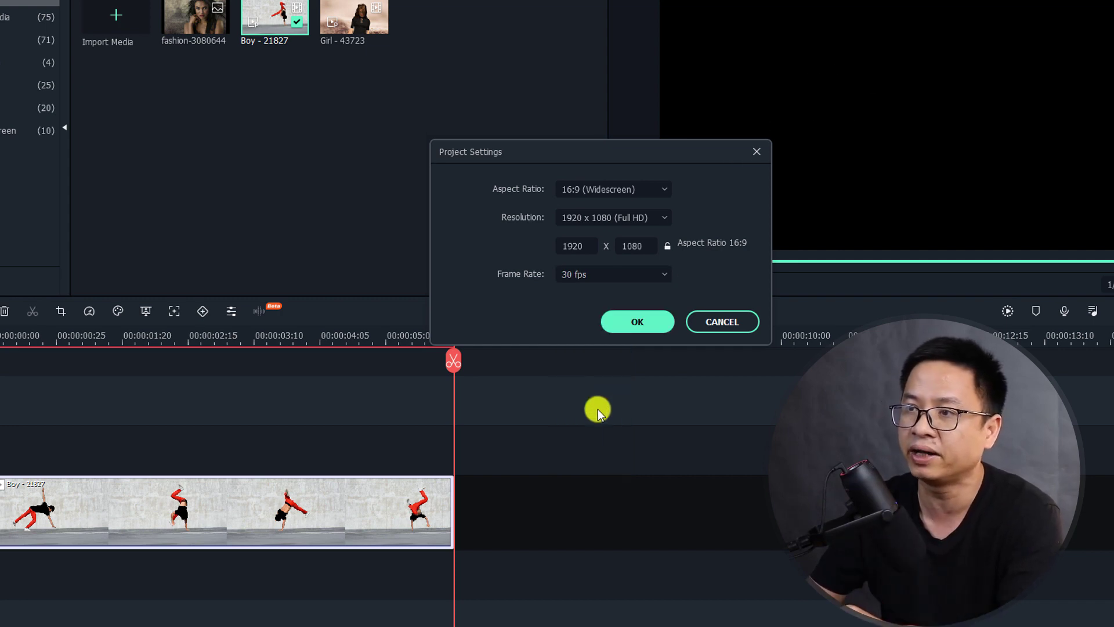
{"action": "left_click", "coordinate": [637, 323]}
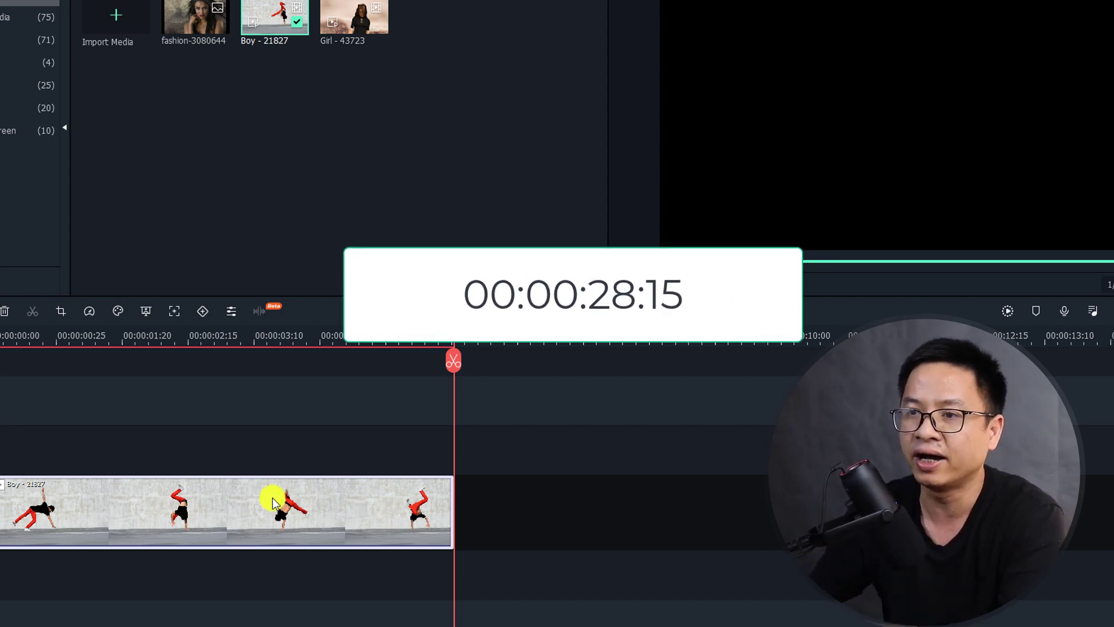
In the Boy clip's Speed and Duration settings, edit the duration to 00:00:05:15
{"action": "right_click", "coordinate": [235, 508]}
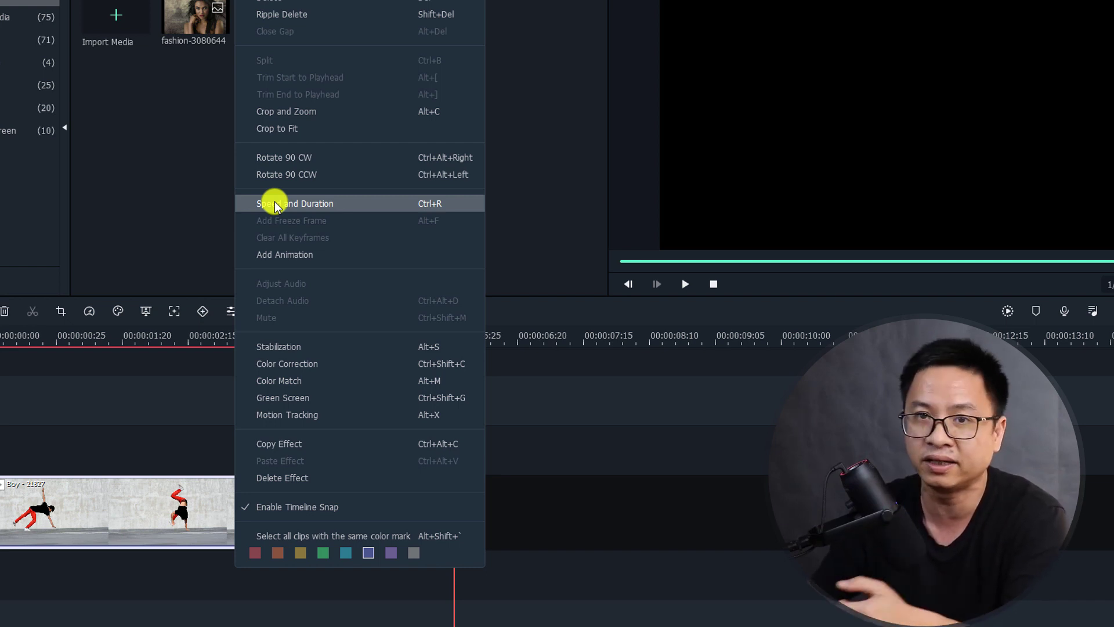
{"action": "left_click", "coordinate": [276, 204]}
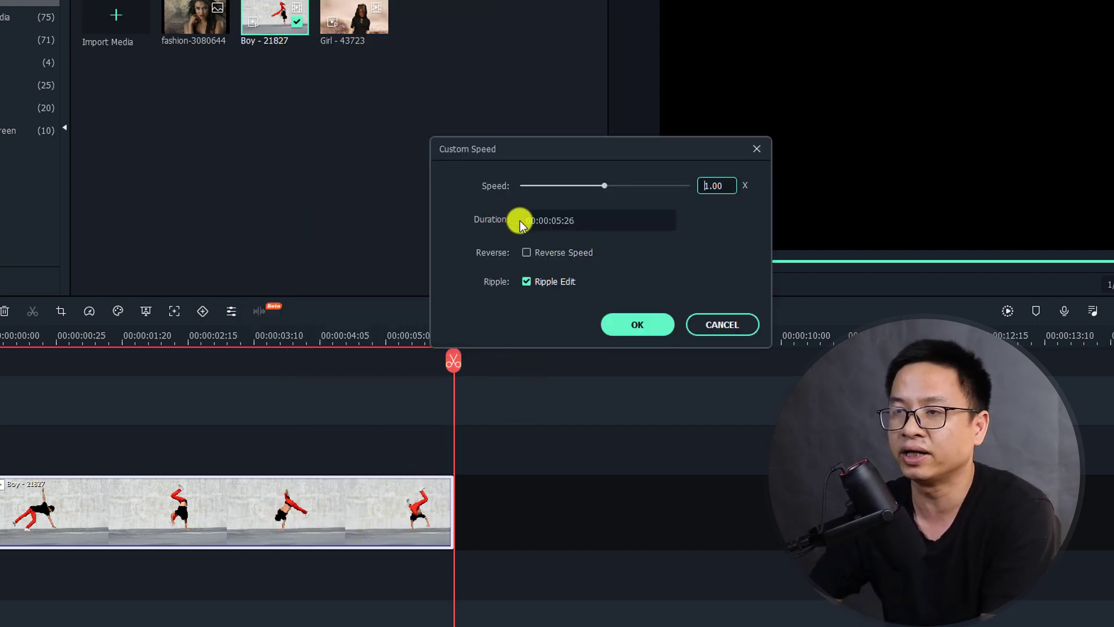
{"action": "left_click", "coordinate": [556, 224]}
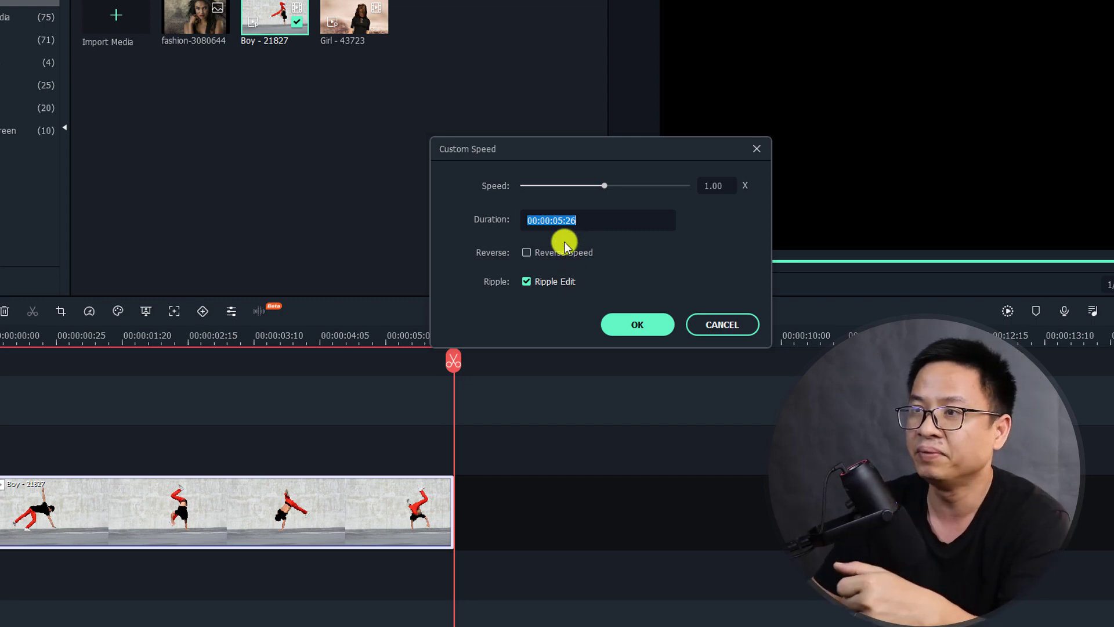
{"action": "left_click", "coordinate": [562, 221]}
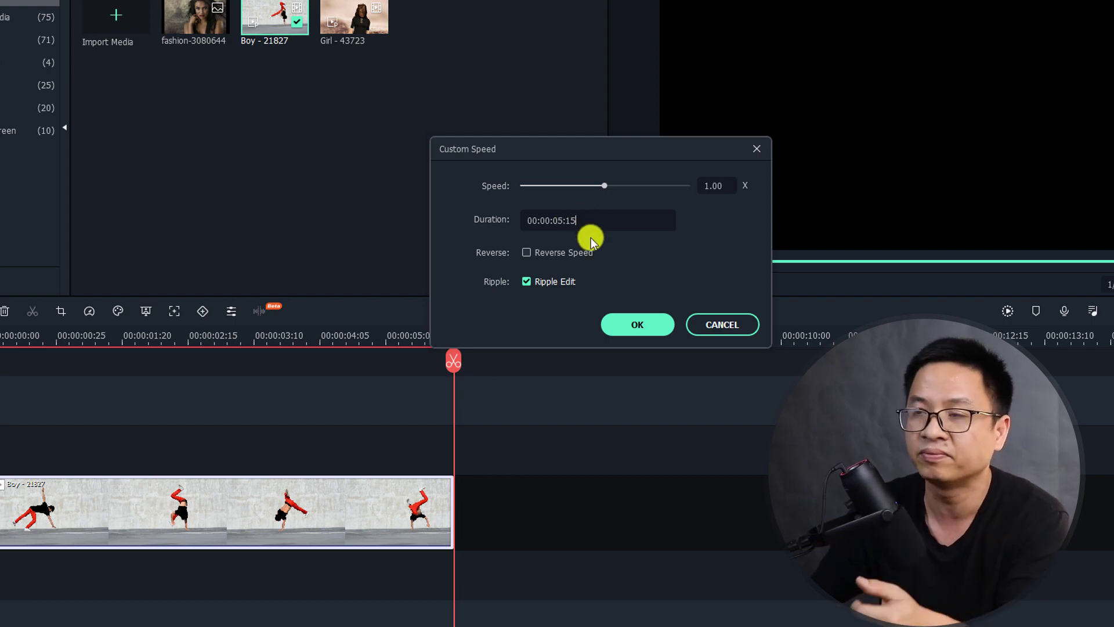
Apply the 00:00:05:15 duration, making the clip Fast 1.07x, and move the playhead to its end
{"action": "left_click", "coordinate": [621, 325]}
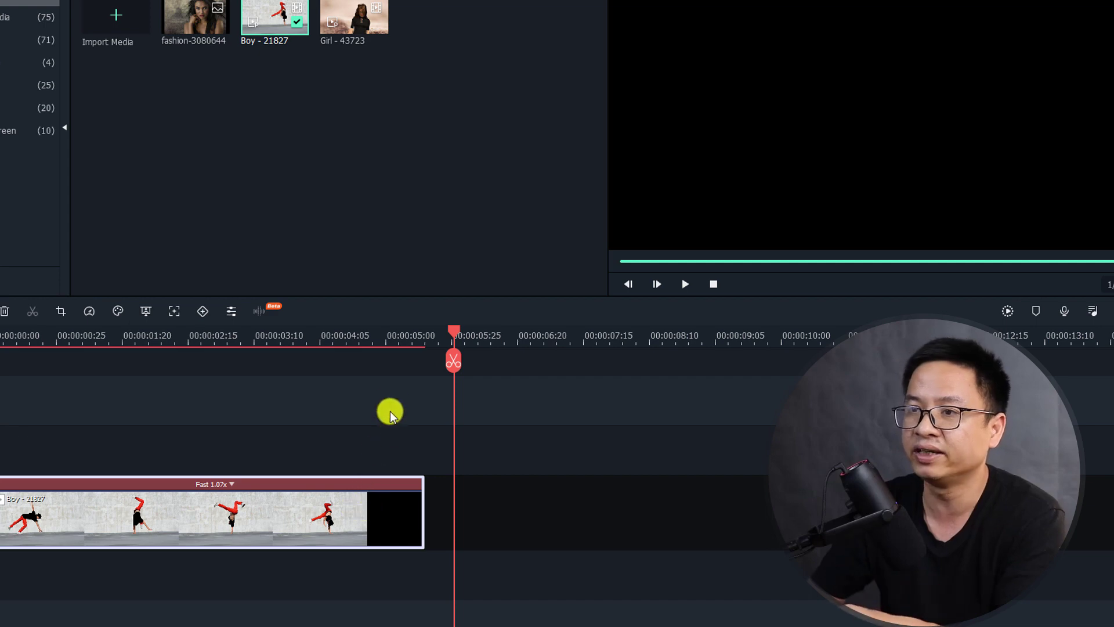
{"action": "left_click", "coordinate": [399, 333]}
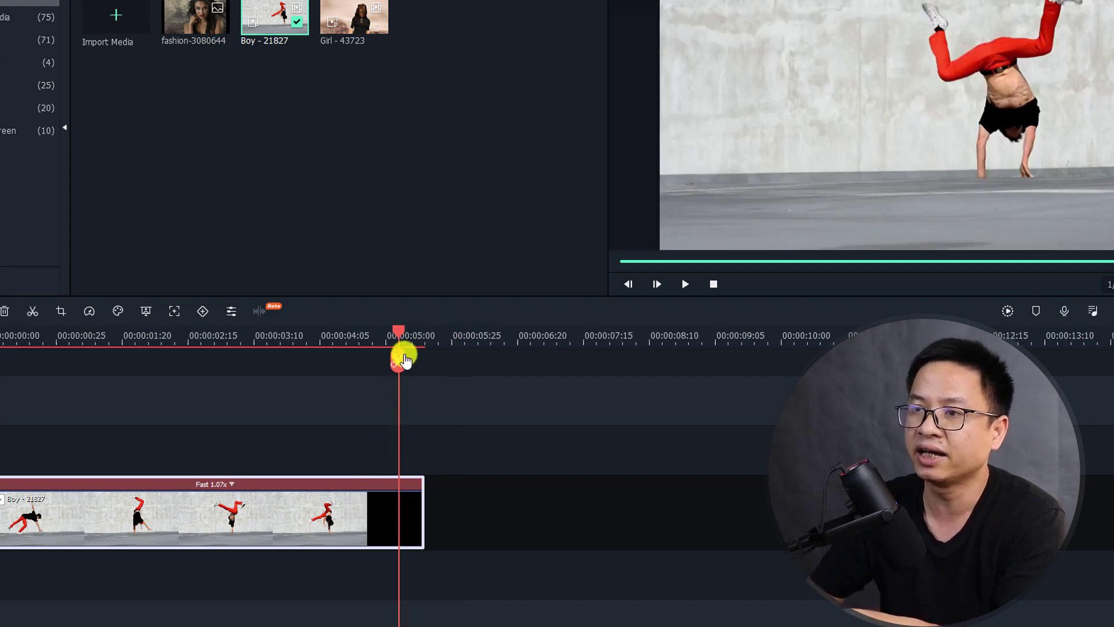
{"action": "left_click_drag", "start_coordinate": [403, 330], "coordinate": [423, 326]}
{"action": "mouse_move", "coordinate": [424, 496]}
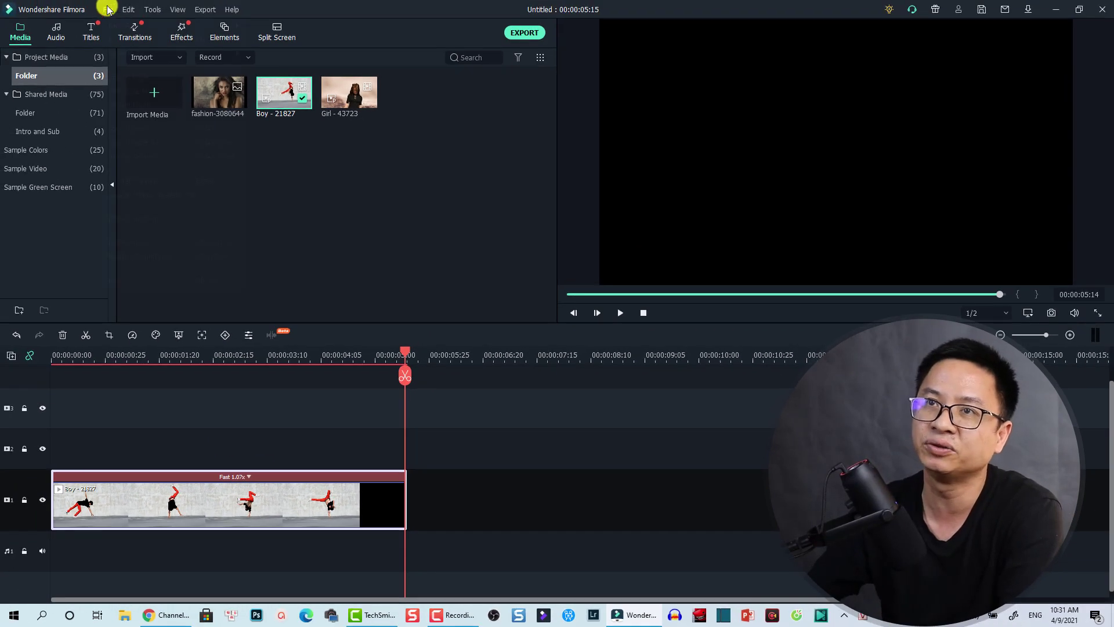
Choose 60 fps as the frame rate in File > Project Settings
{"action": "left_click", "coordinate": [107, 9]}
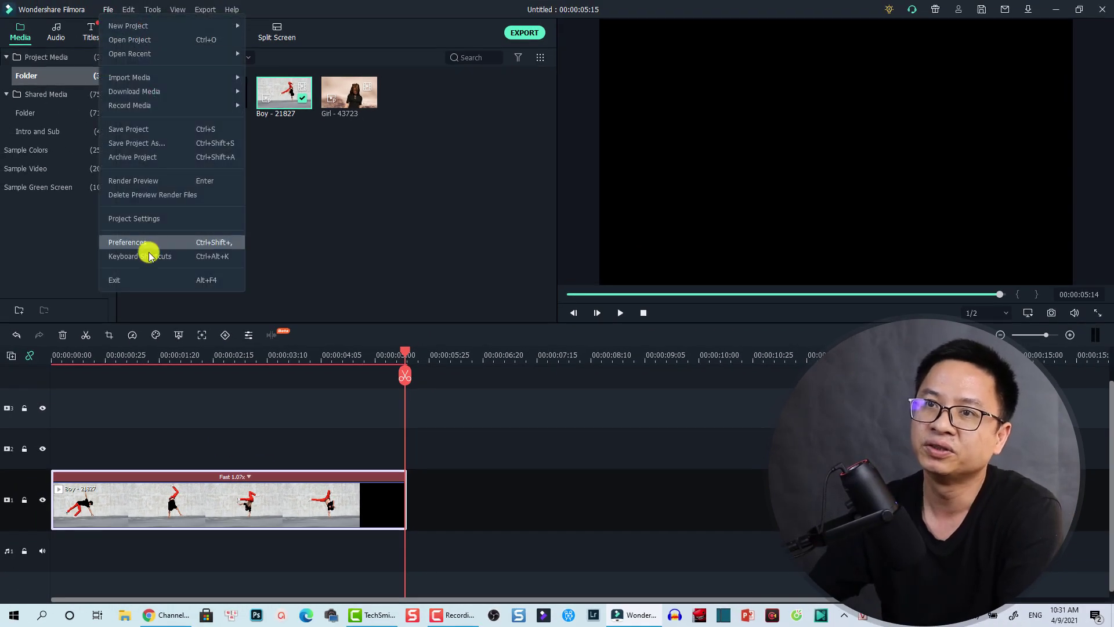
{"action": "left_click", "coordinate": [144, 218]}
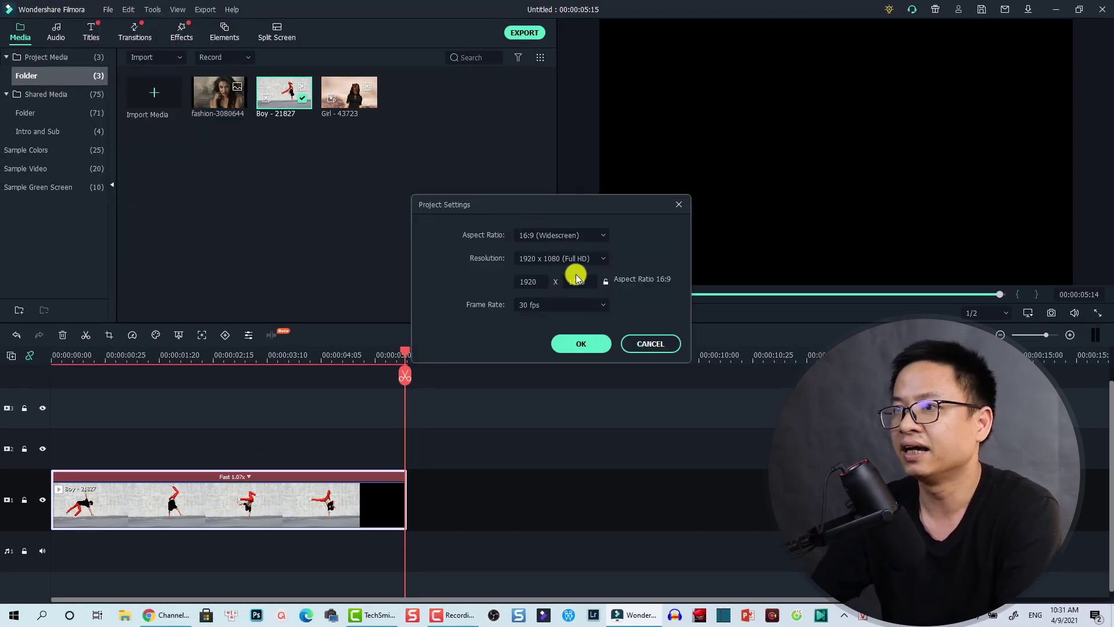
{"action": "left_click", "coordinate": [561, 304]}
{"action": "left_click", "coordinate": [523, 457]}
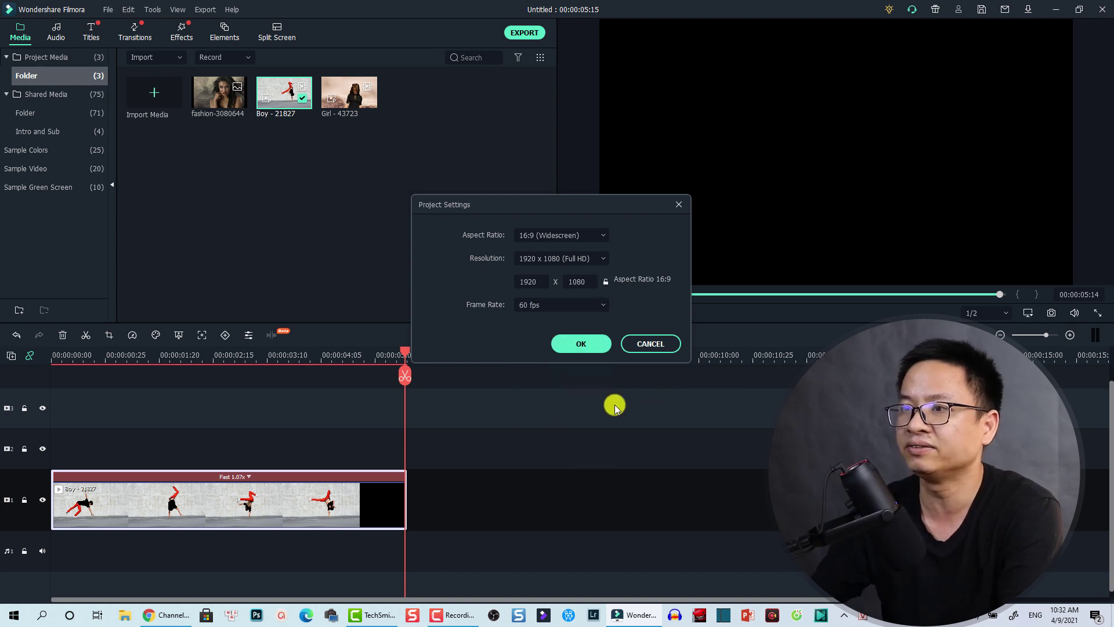
Apply the 60 fps setting, select the Boy clip, and check its end at 00:00:05:30
{"action": "left_click", "coordinate": [577, 345]}
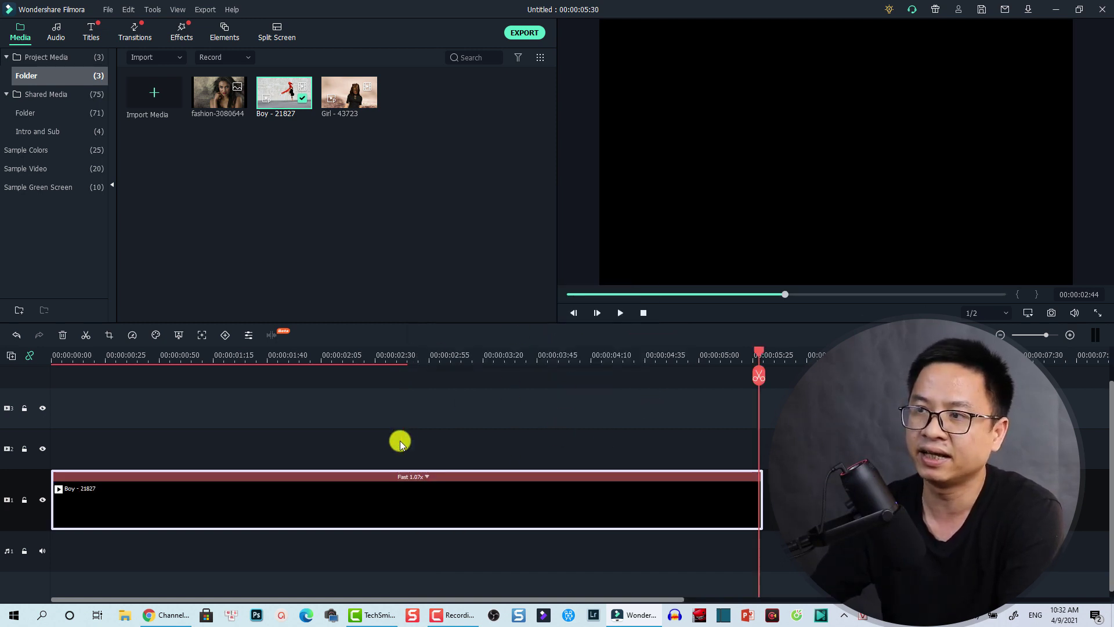
{"action": "left_click_drag", "start_coordinate": [663, 414], "coordinate": [385, 532]}
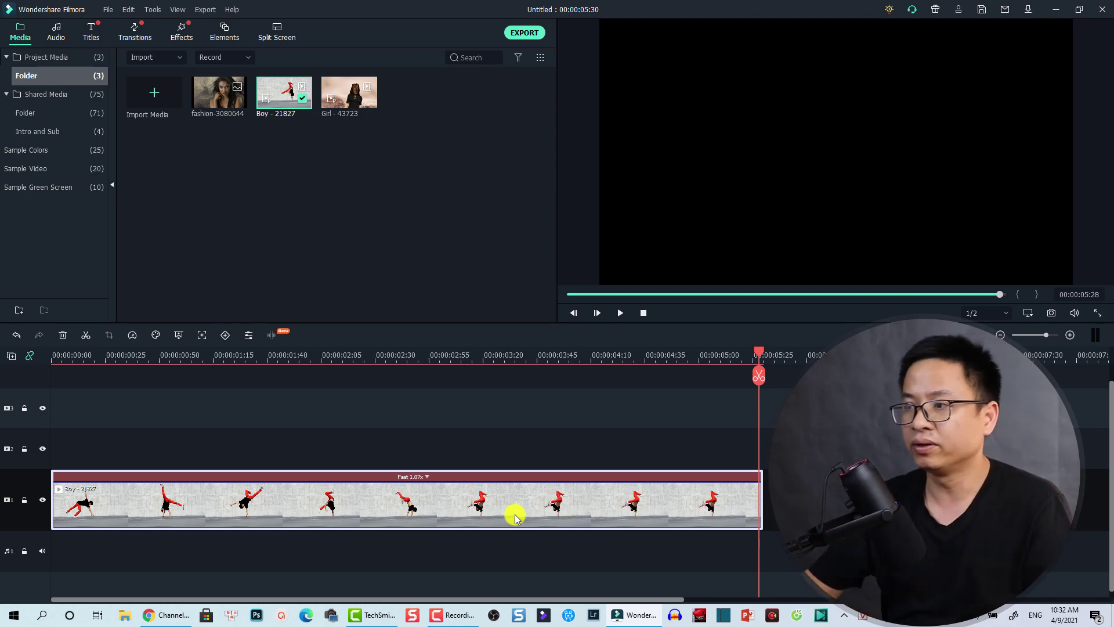
{"action": "left_click", "coordinate": [762, 355]}
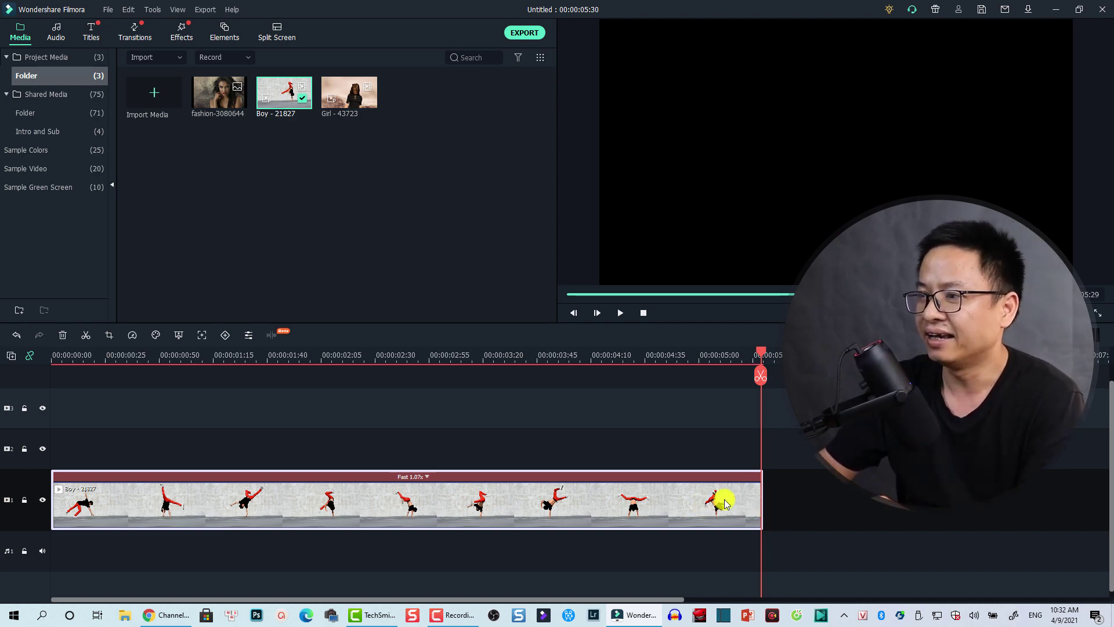
Enter 60 seconds as the Boy clip's duration (00:01:00:00), slowing it to 0.10x
{"action": "right_click", "coordinate": [676, 505]}
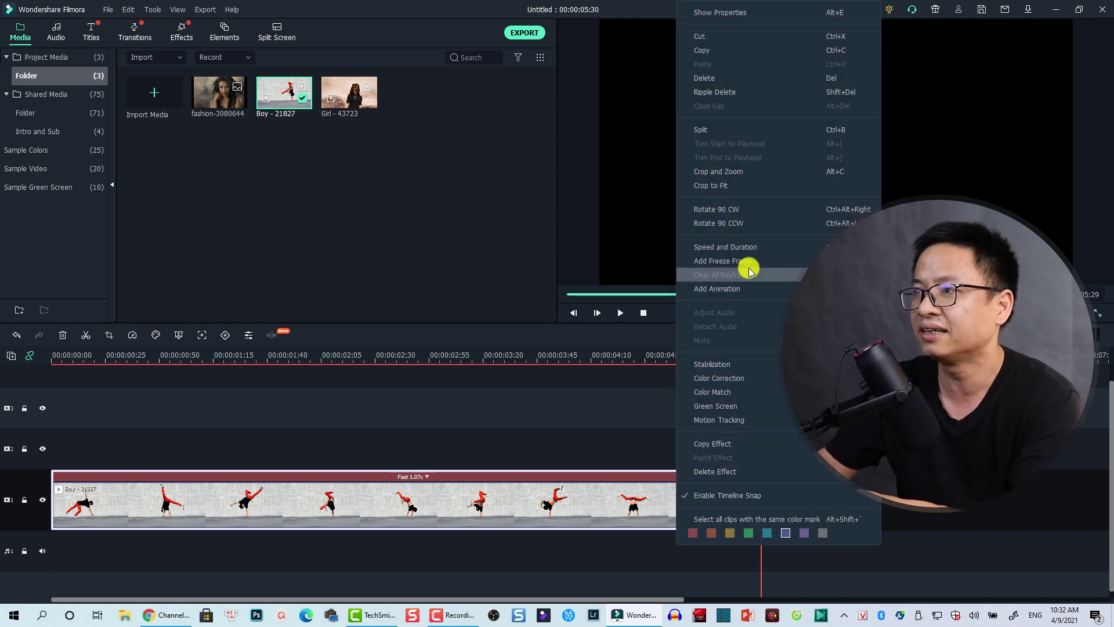
{"action": "left_click", "coordinate": [732, 246]}
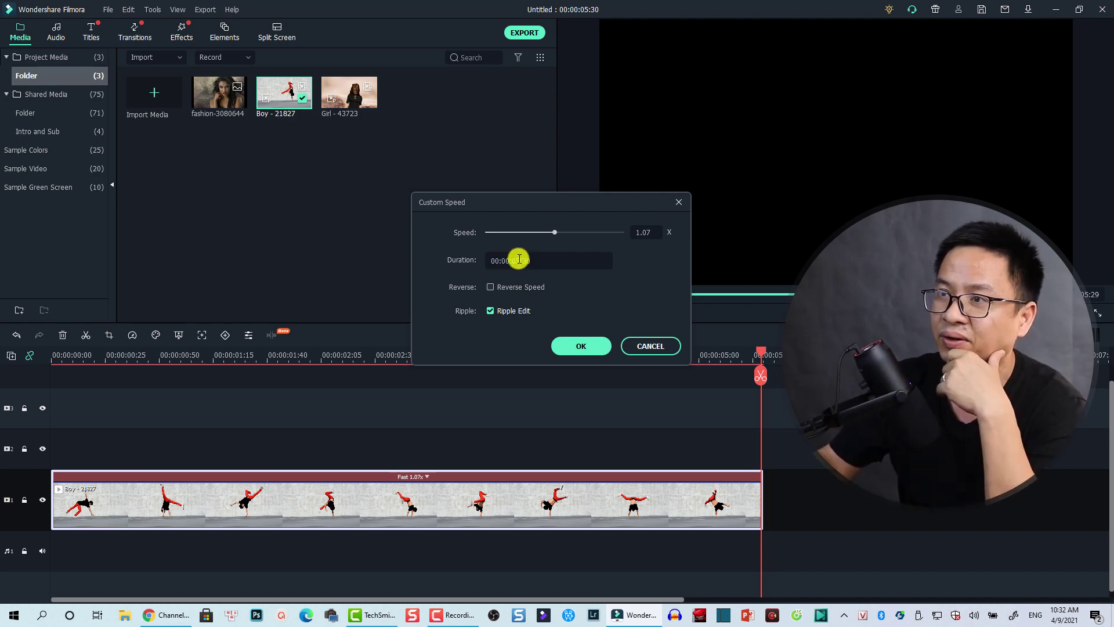
{"action": "double_click", "coordinate": [512, 259]}
{"action": "type", "text": "60"}
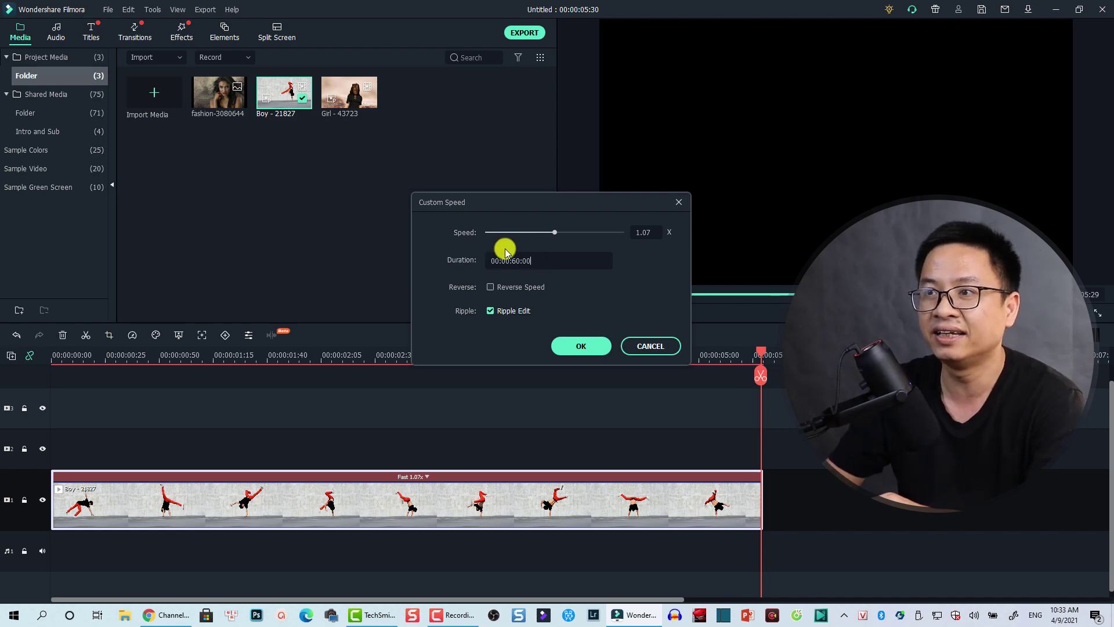
{"action": "left_click", "coordinate": [580, 344]}
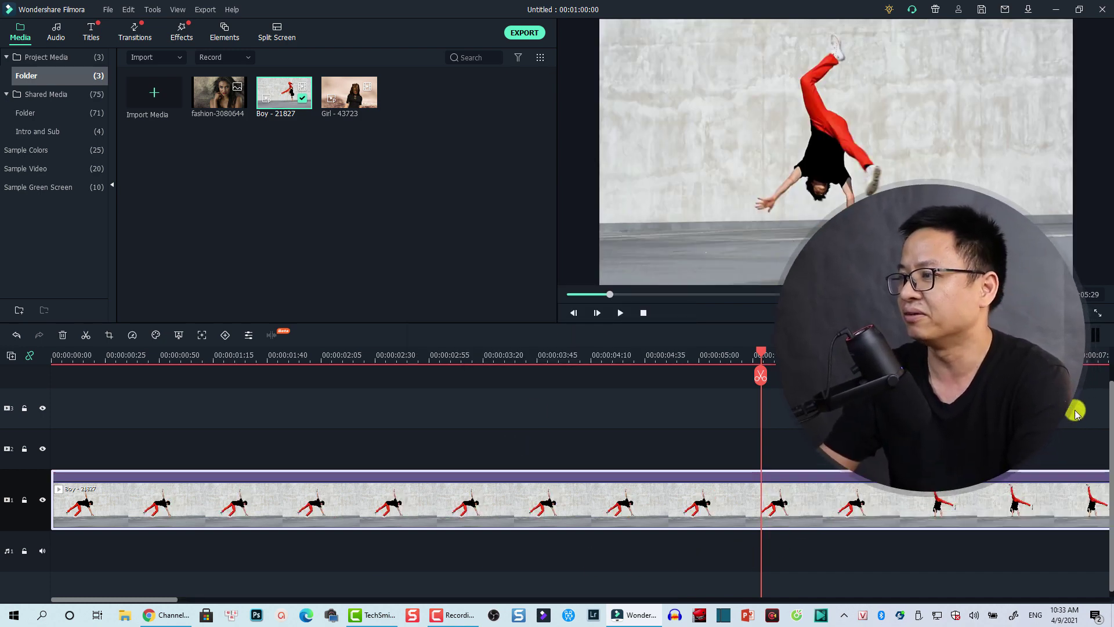
{"action": "scroll", "coordinate": [824, 499], "scroll_direction": "down", "scroll_amount": 5, "text": "ctrl"}
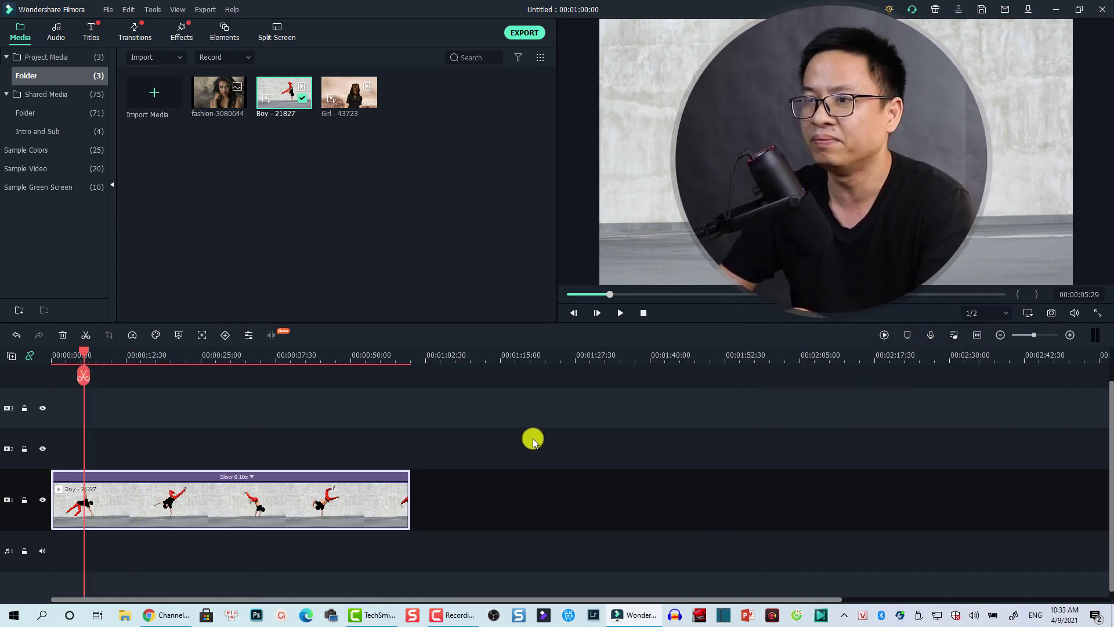
{"action": "left_click", "coordinate": [410, 360]}
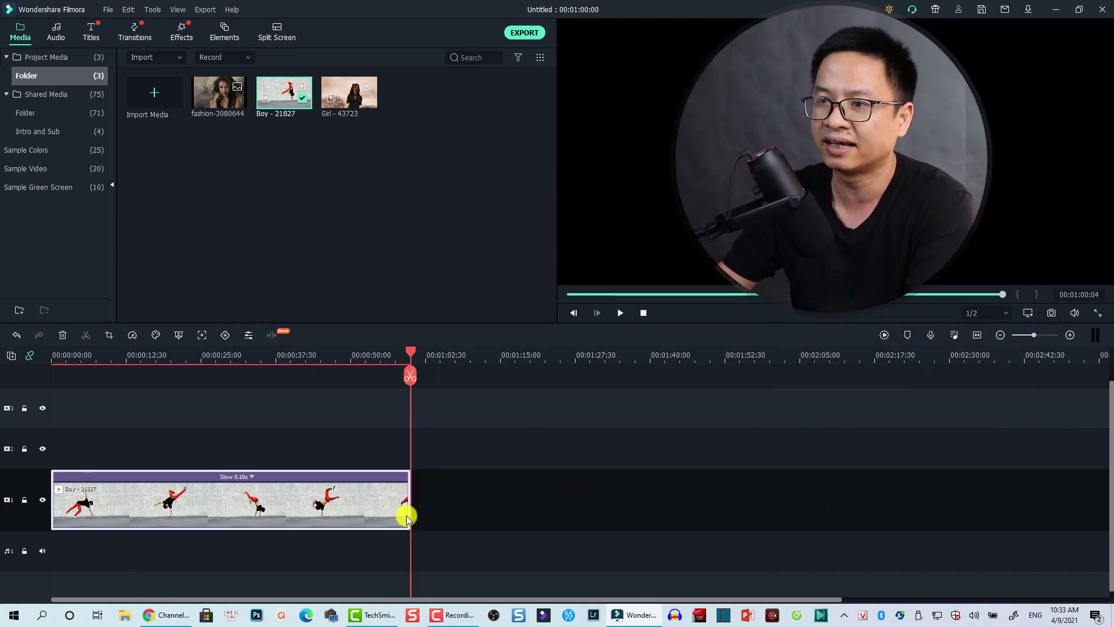
{"action": "left_click_drag", "start_coordinate": [409, 513], "coordinate": [409, 509]}
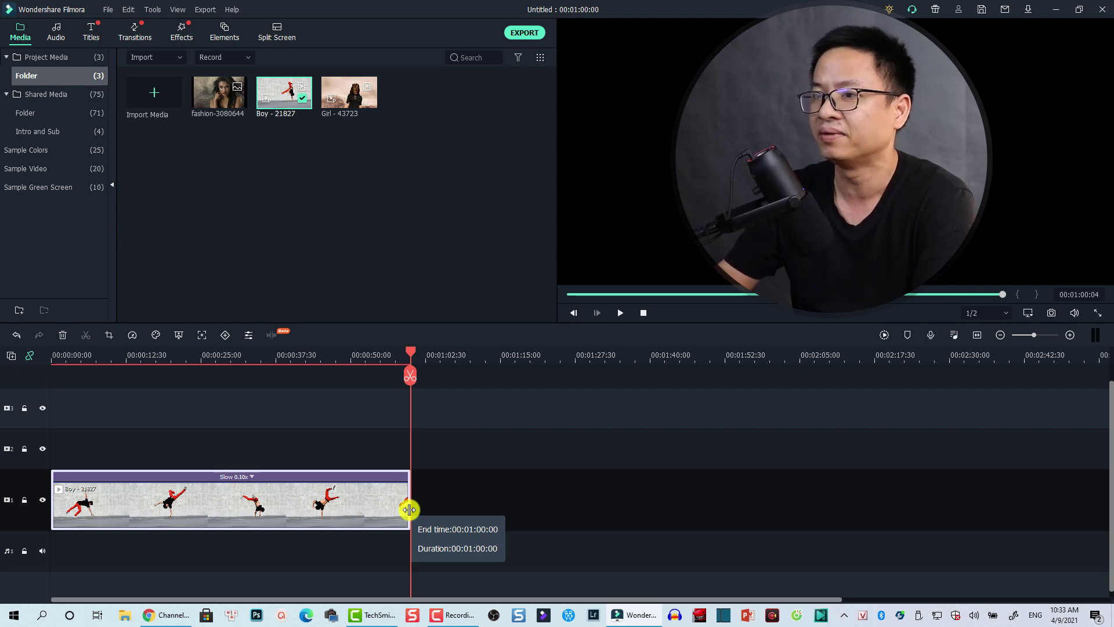
{"action": "left_click", "coordinate": [372, 355]}
{"action": "key", "text": "space"}
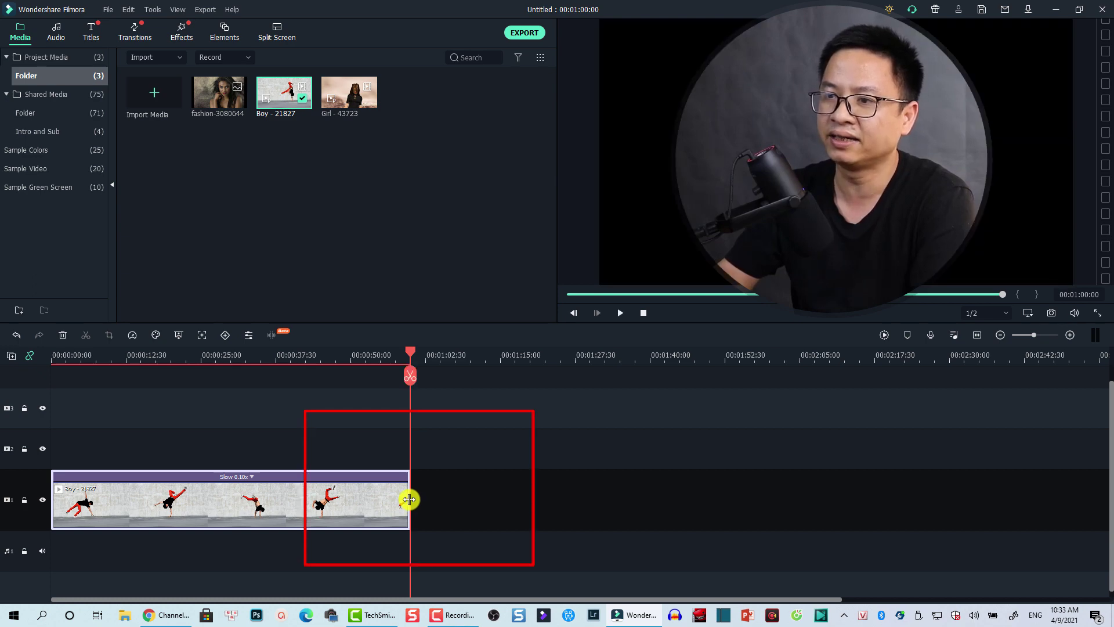
{"action": "left_click_drag", "start_coordinate": [410, 499], "coordinate": [409, 499]}
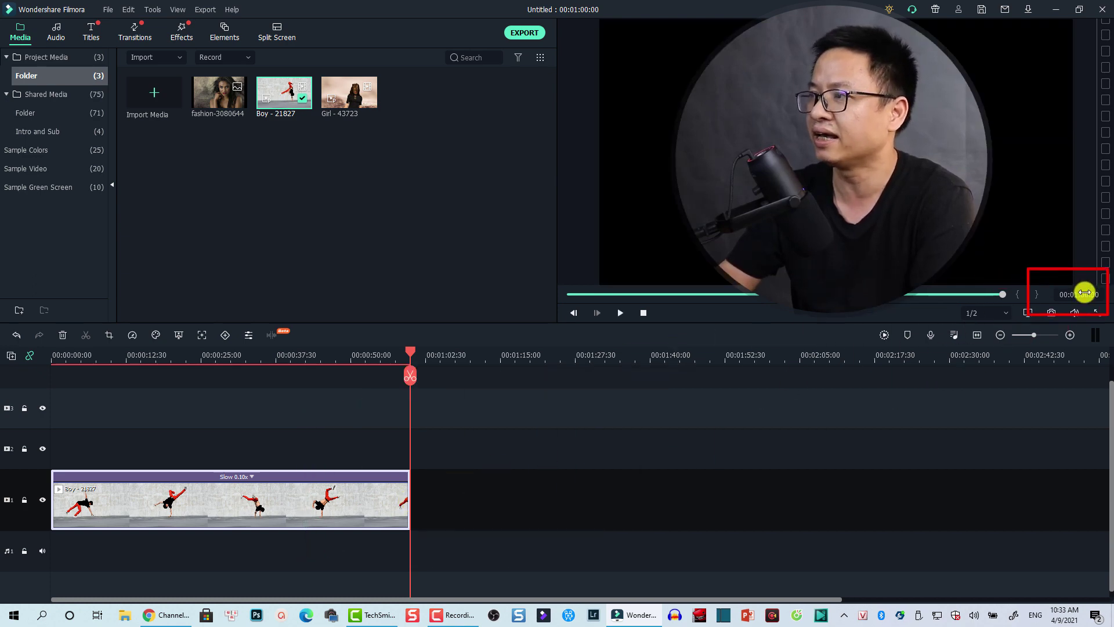
Enter 70 for the Boy clip's duration seconds and frames, giving 00:01:11:10
{"action": "right_click", "coordinate": [355, 500]}
{"action": "left_click", "coordinate": [410, 253]}
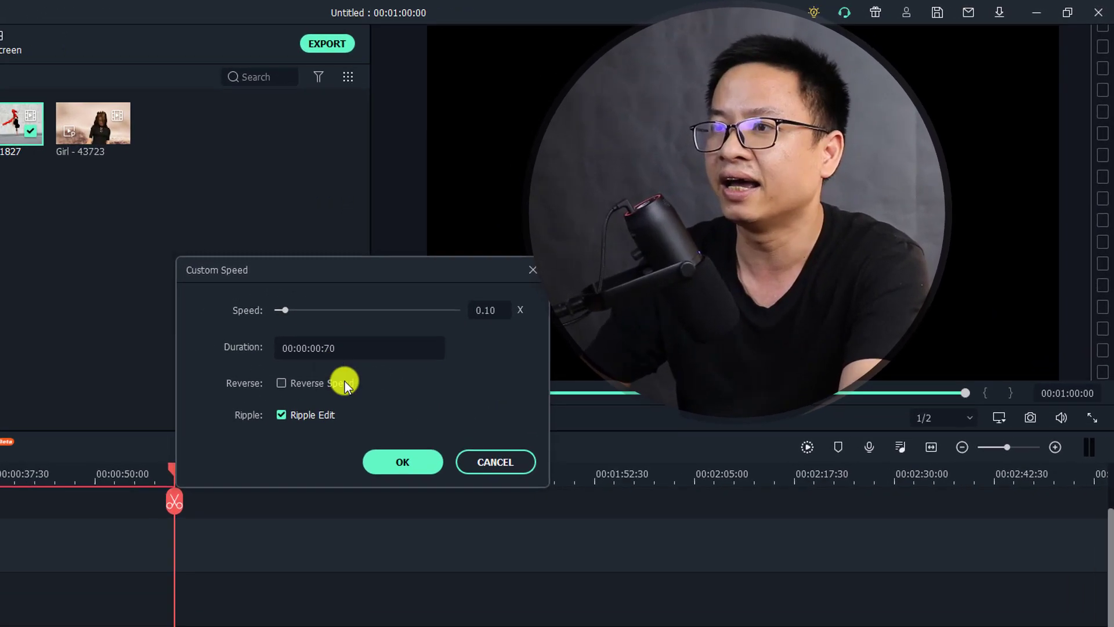
{"action": "key", "text": "BackSpace"}
{"action": "key", "text": "BackSpace"}
{"action": "key", "text": "BackSpace"}
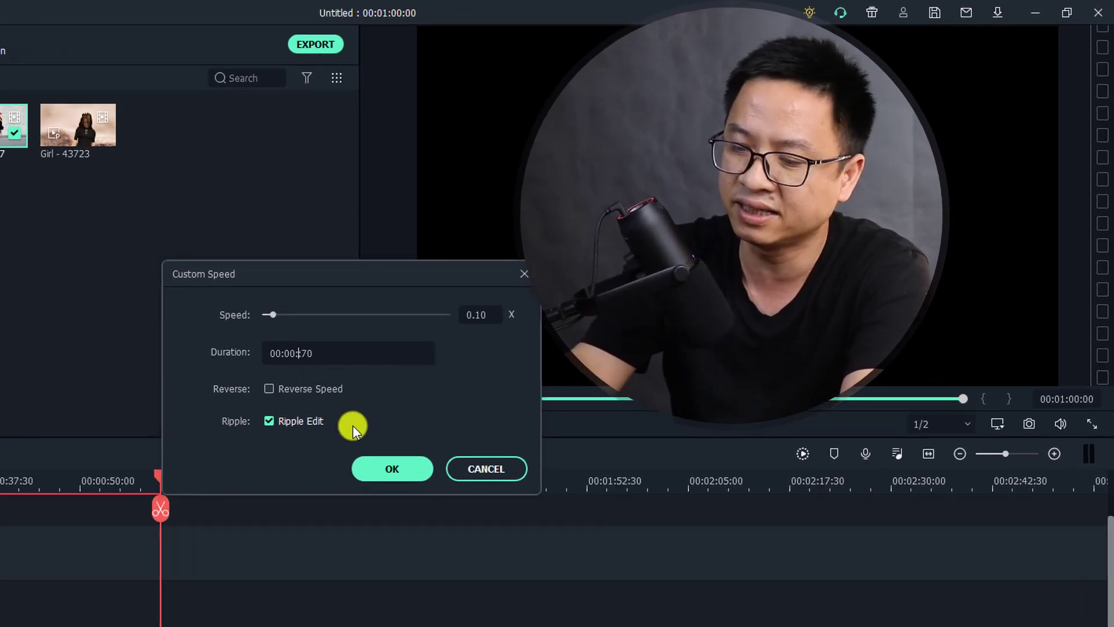
{"action": "type", "text": "70"}
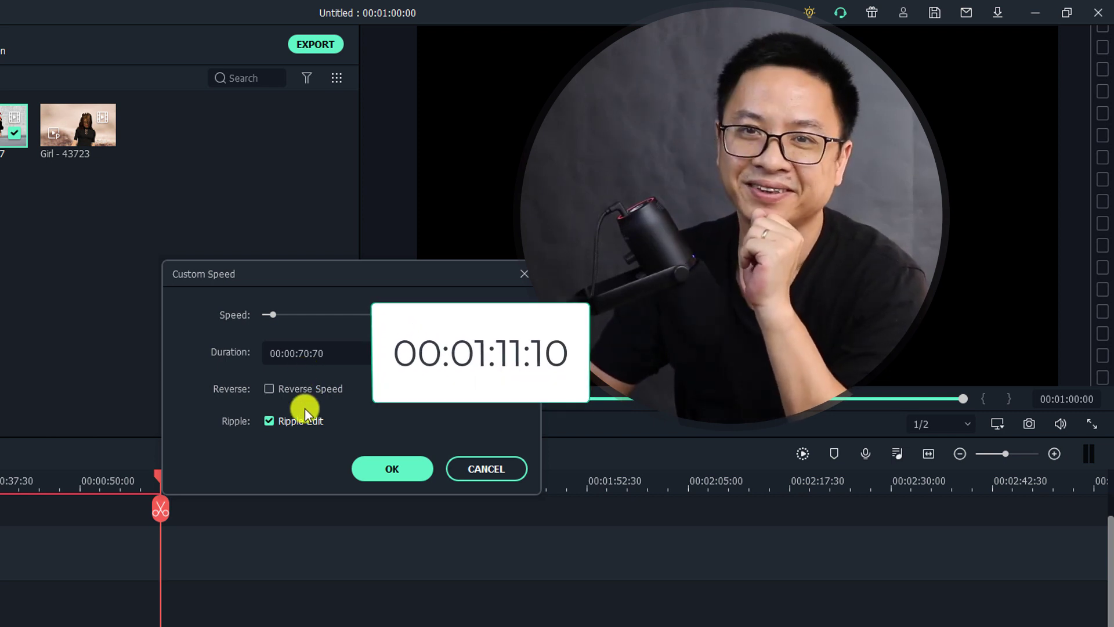
{"action": "left_click", "coordinate": [393, 469]}
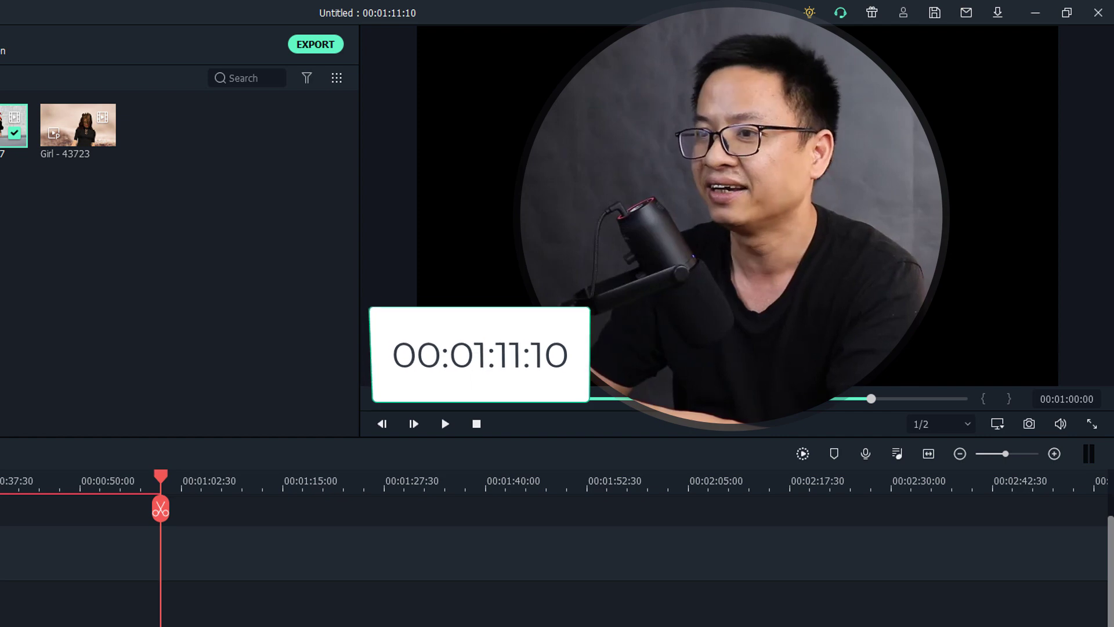
{"action": "right_click", "coordinate": [213, 511]}
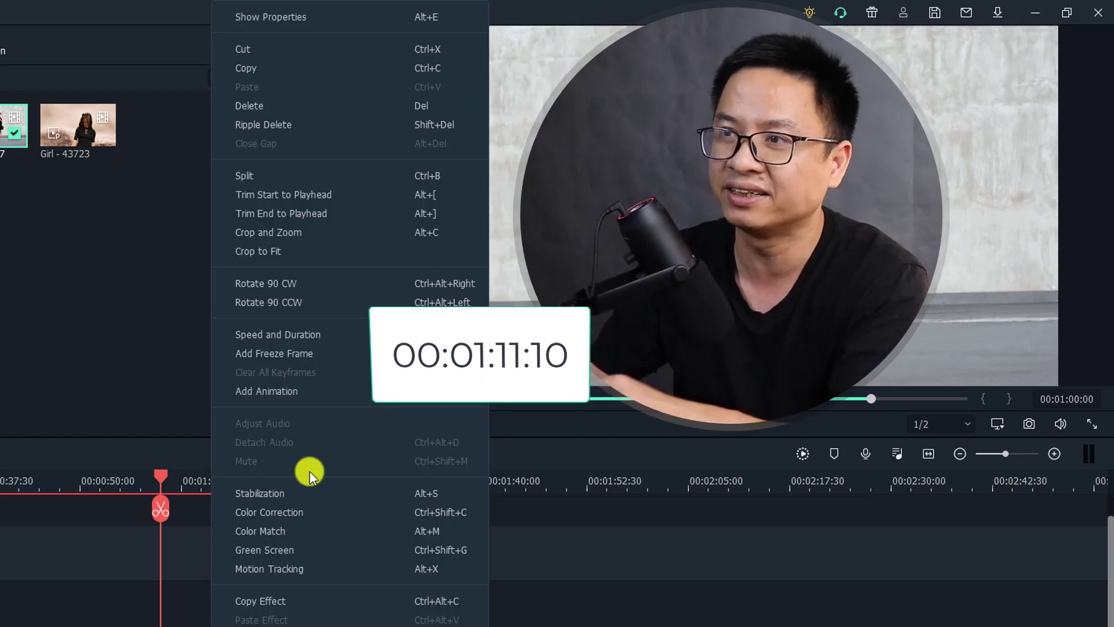
{"action": "left_click", "coordinate": [274, 353]}
{"action": "key", "text": "ctrl+r"}
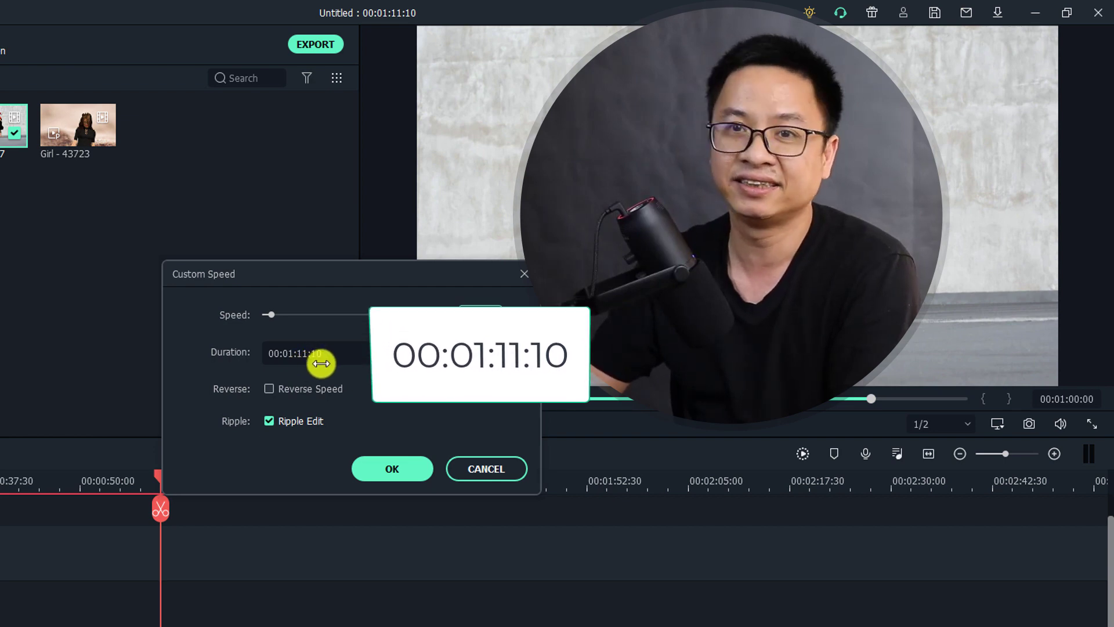
{"action": "left_click", "coordinate": [394, 469]}
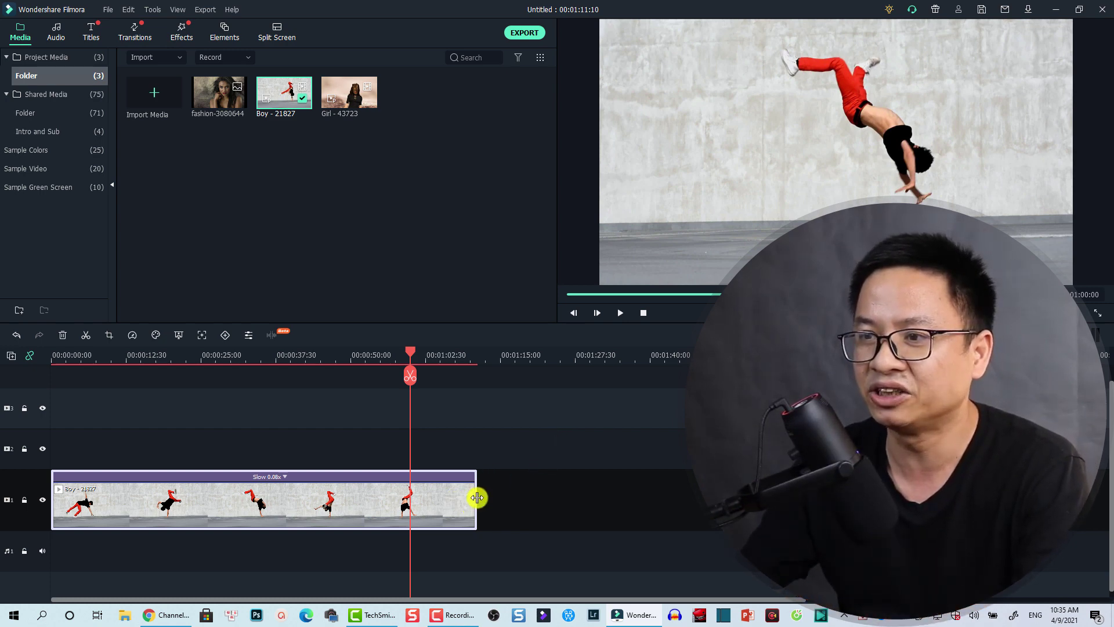
Drag the Boy clip's right-edge speed handle to Slow 0.10x, lasting 00:00:59:56
{"action": "left_click_drag", "start_coordinate": [476, 497], "coordinate": [466, 520]}
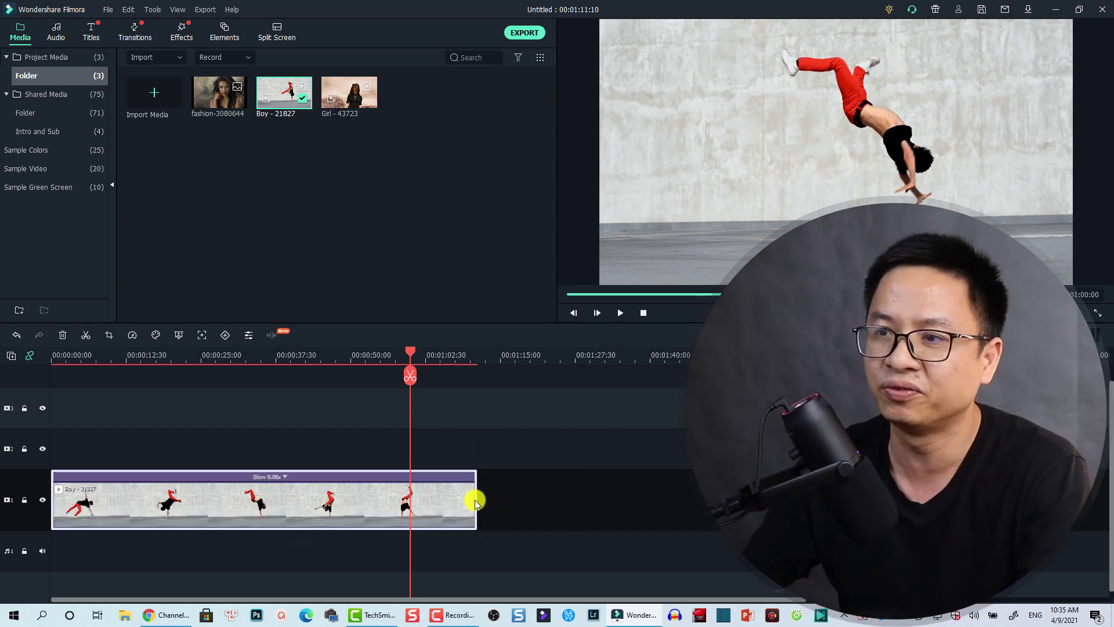
{"action": "left_click_drag", "start_coordinate": [475, 497], "coordinate": [408, 526]}
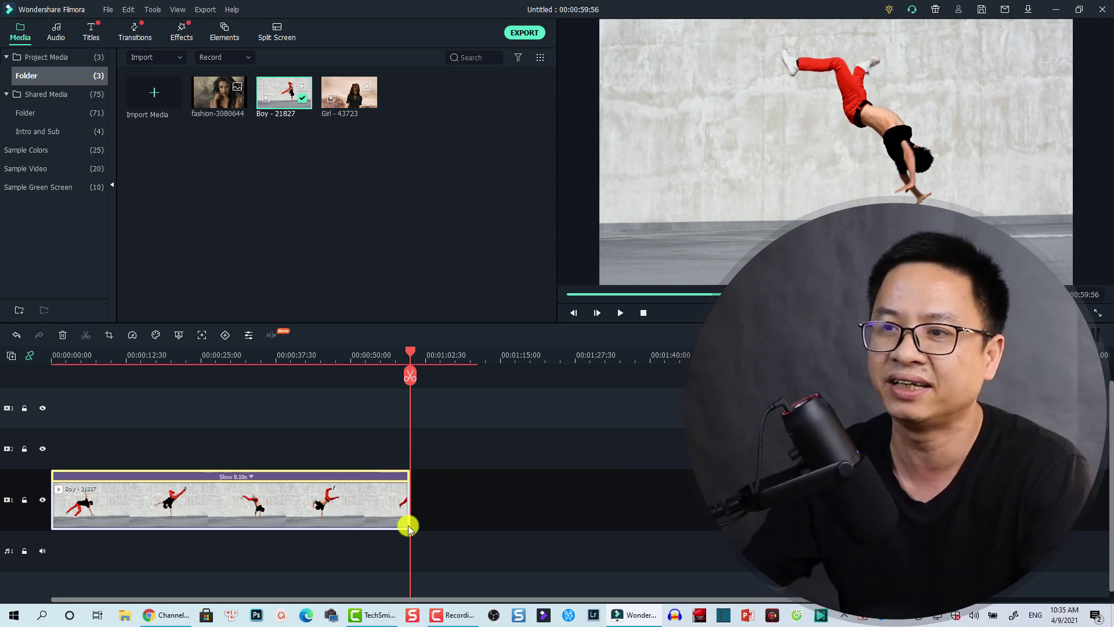